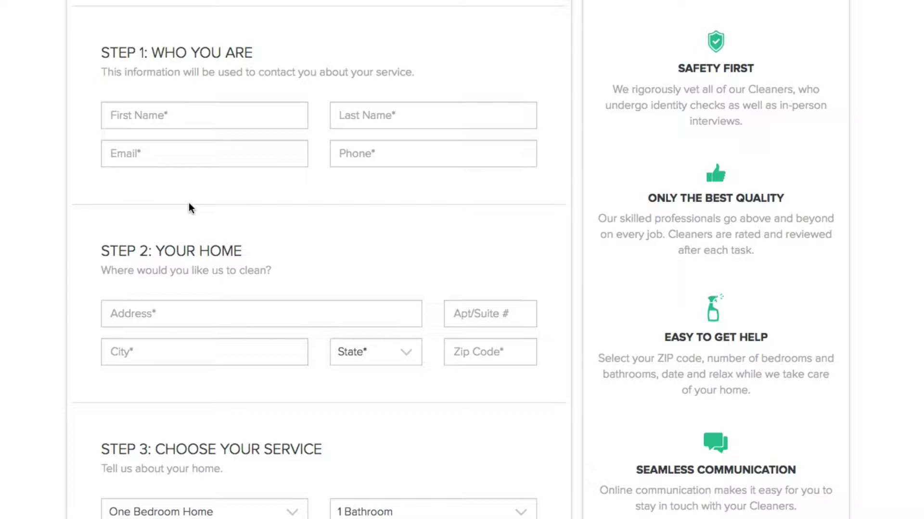
Step: Scroll the booking form down to the 'When would you like us to come?' section
{"action": "scroll", "coordinate": [189, 204], "scroll_direction": "down", "scroll_amount": 6}
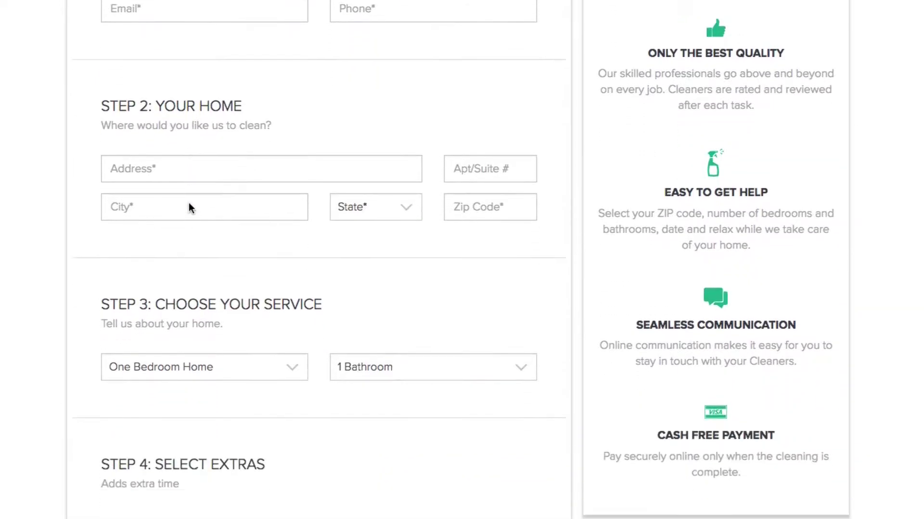
{"action": "scroll", "coordinate": [189, 204], "scroll_direction": "down", "scroll_amount": 9}
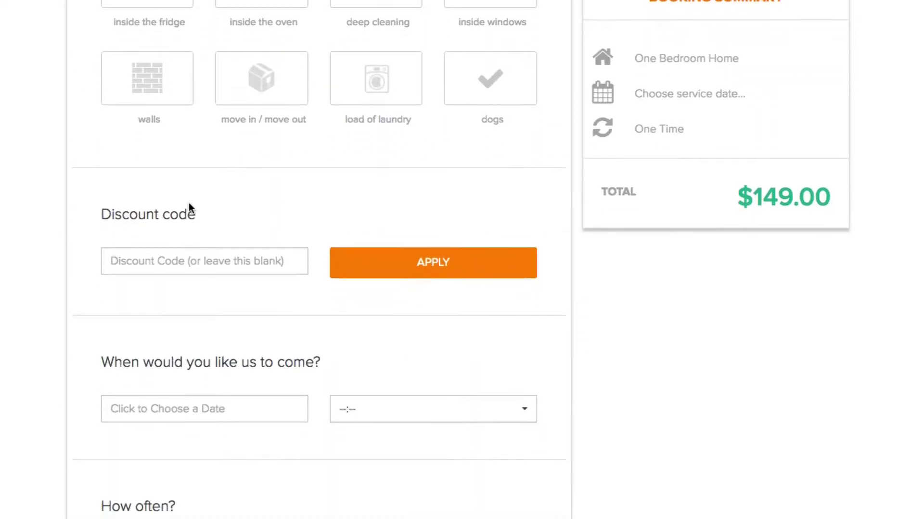
{"action": "scroll", "coordinate": [189, 203], "scroll_direction": "down", "scroll_amount": 4}
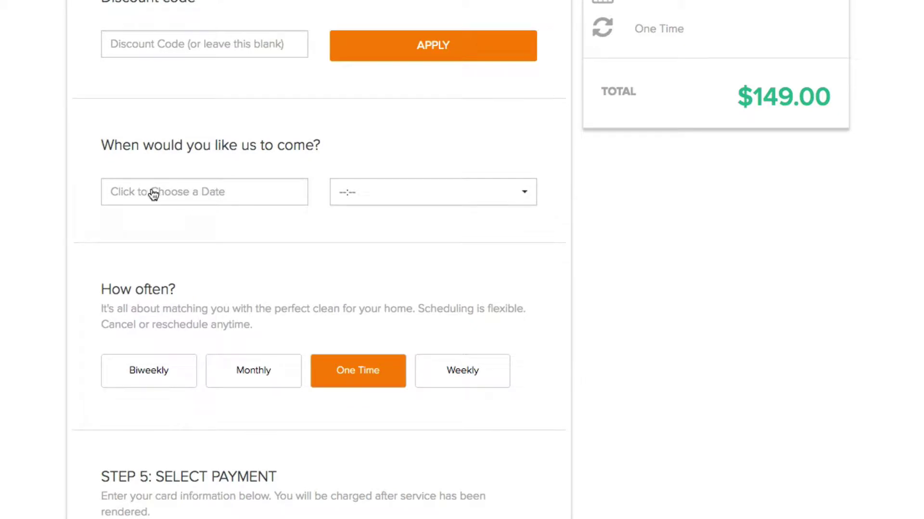
Step: Choose April 21, 2017 as the service date and browse Friday's offered arrival times
{"action": "left_click", "coordinate": [150, 192]}
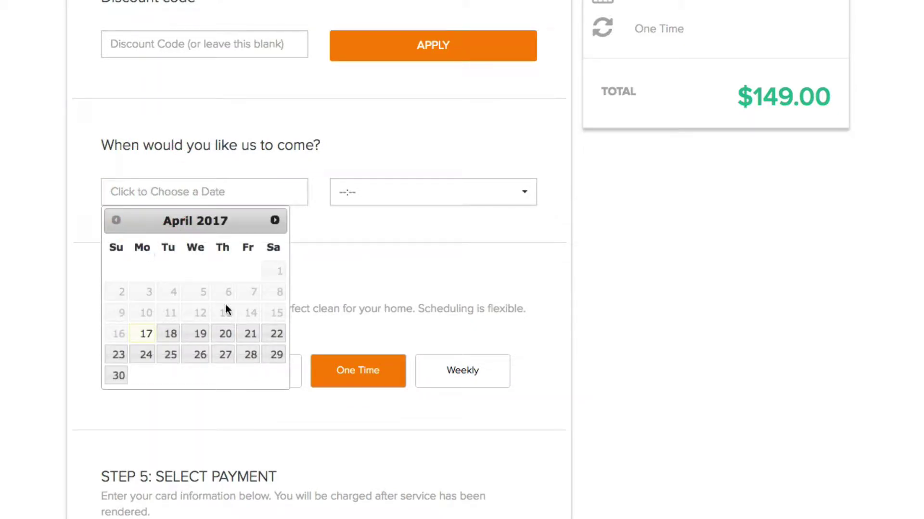
{"action": "left_click", "coordinate": [248, 339]}
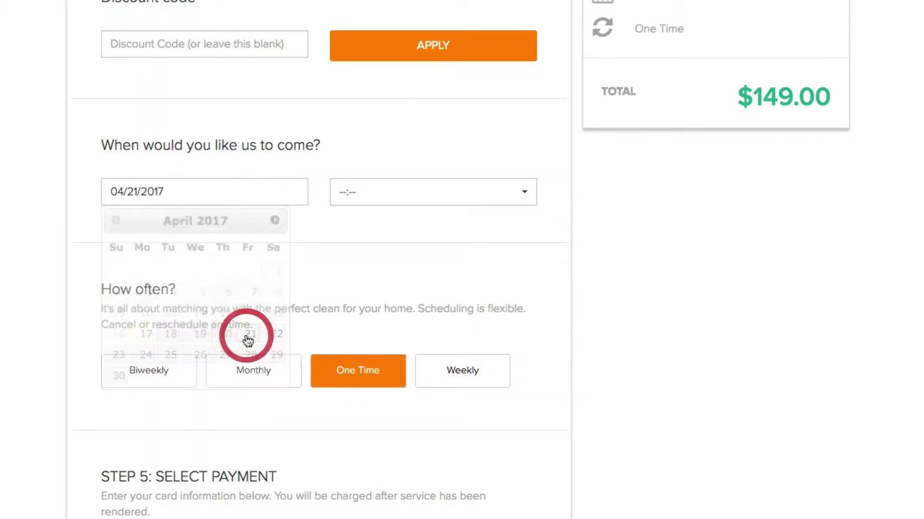
{"action": "left_click", "coordinate": [455, 208]}
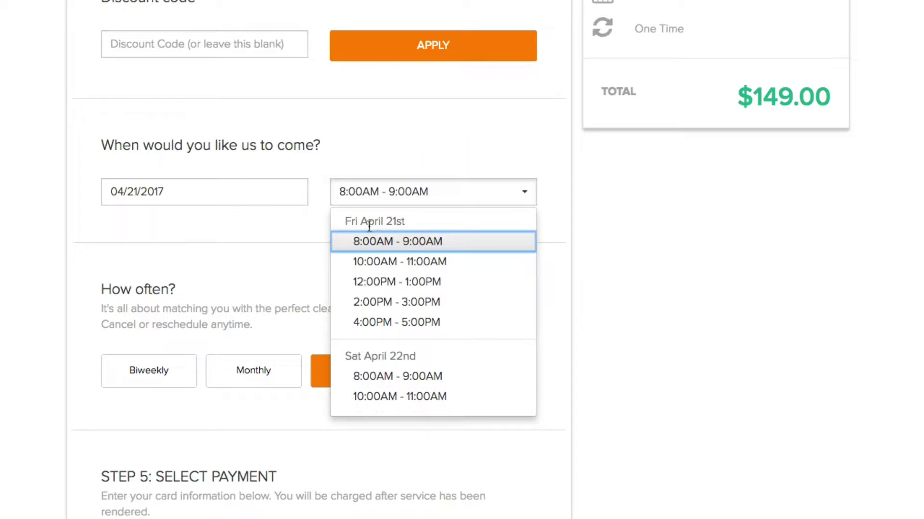
{"action": "scroll", "coordinate": [361, 259], "scroll_direction": "down", "scroll_amount": 1}
{"action": "scroll", "coordinate": [361, 259], "scroll_direction": "down", "scroll_amount": 10}
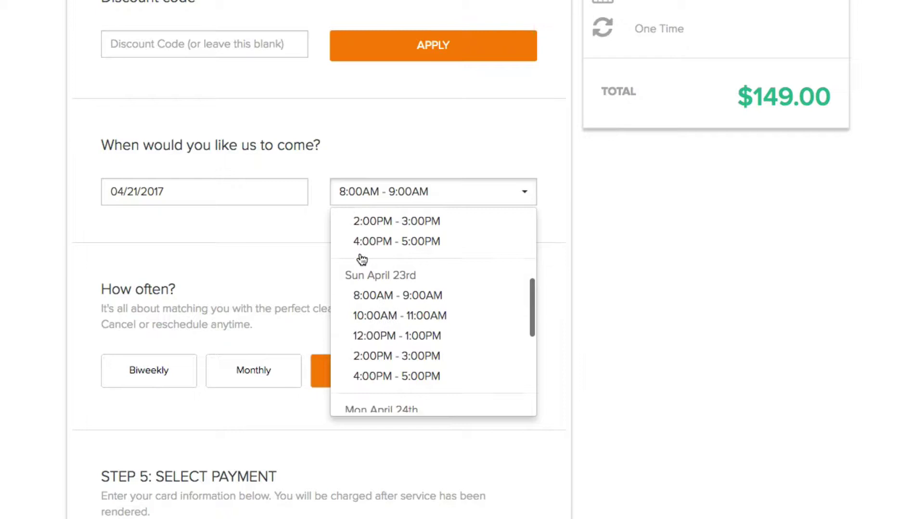
{"action": "scroll", "coordinate": [361, 260], "scroll_direction": "down", "scroll_amount": 1}
{"action": "scroll", "coordinate": [361, 259], "scroll_direction": "up", "scroll_amount": 10}
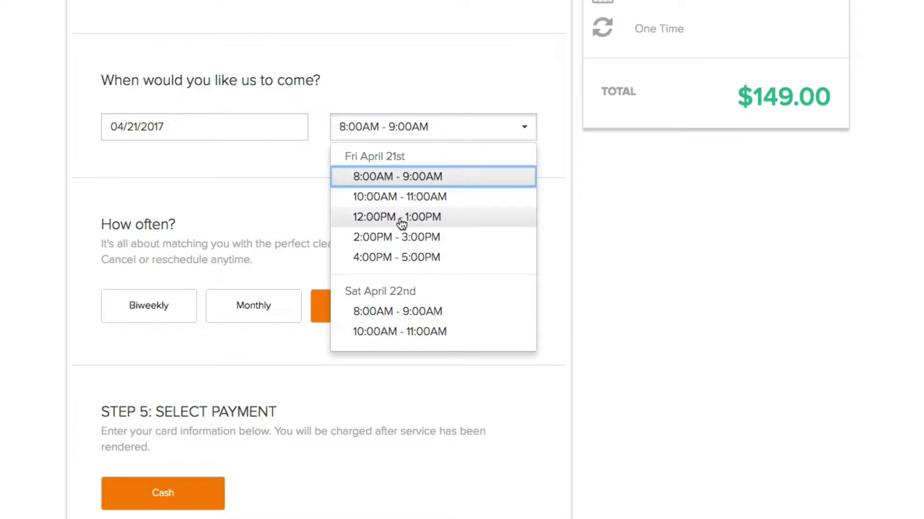
{"action": "scroll", "coordinate": [400, 218], "scroll_direction": "down", "scroll_amount": 1}
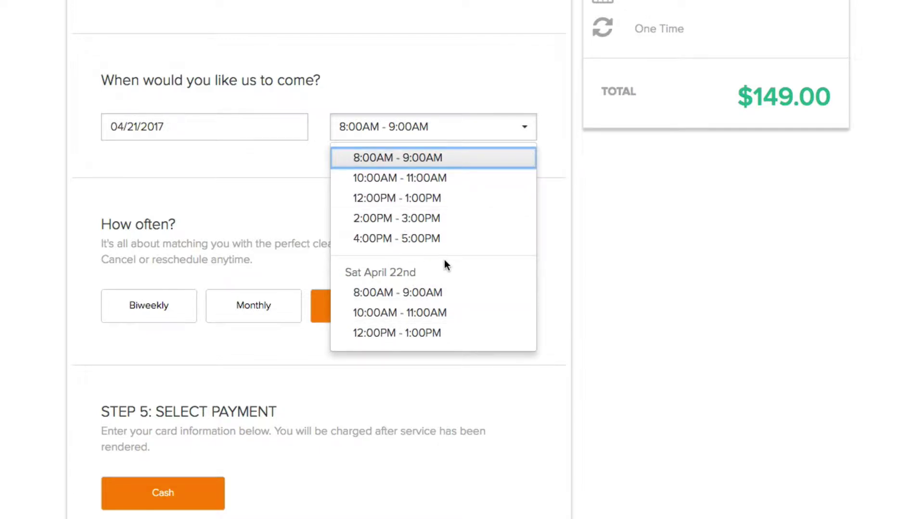
{"action": "scroll", "coordinate": [444, 263], "scroll_direction": "up", "scroll_amount": 2}
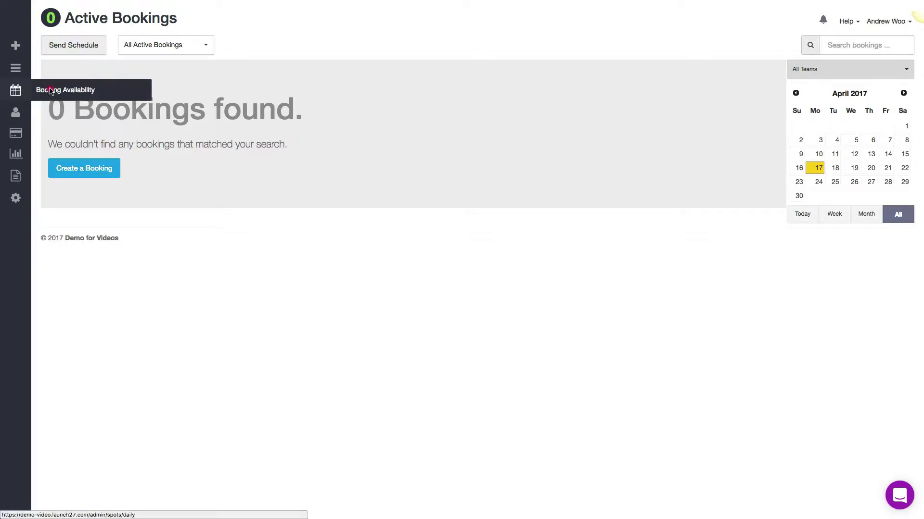
Step: Go to Booking Availability and show the Maximum Settings tab
{"action": "left_click", "coordinate": [15, 92]}
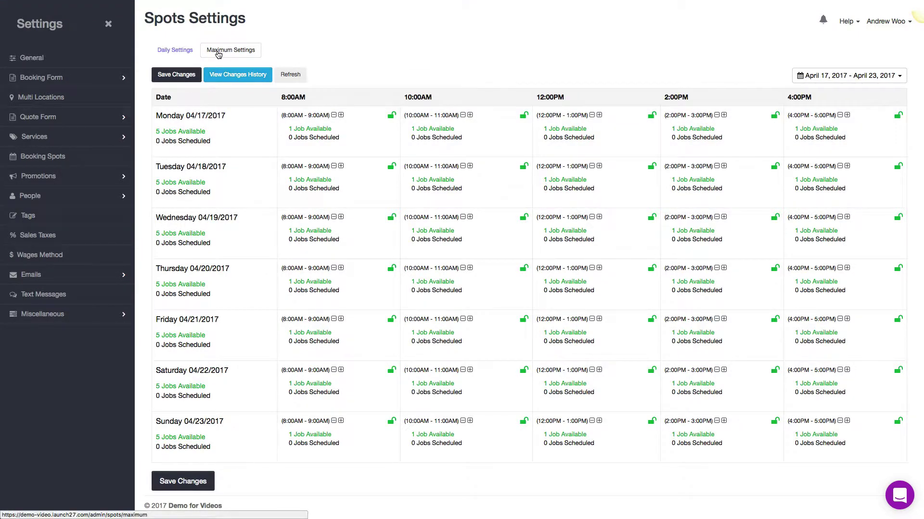
{"action": "left_click", "coordinate": [218, 50]}
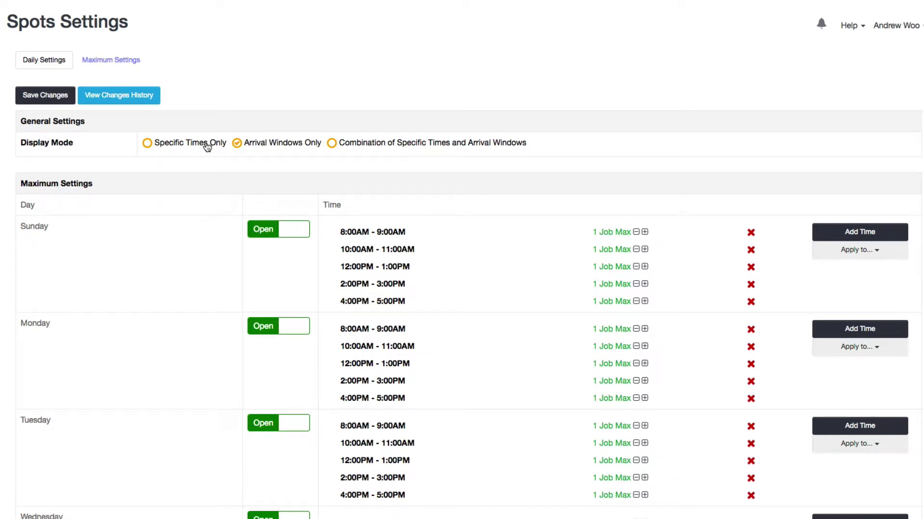
Step: Set the display mode to Combination of Specific Times and Arrival Windows
{"action": "left_click", "coordinate": [150, 145]}
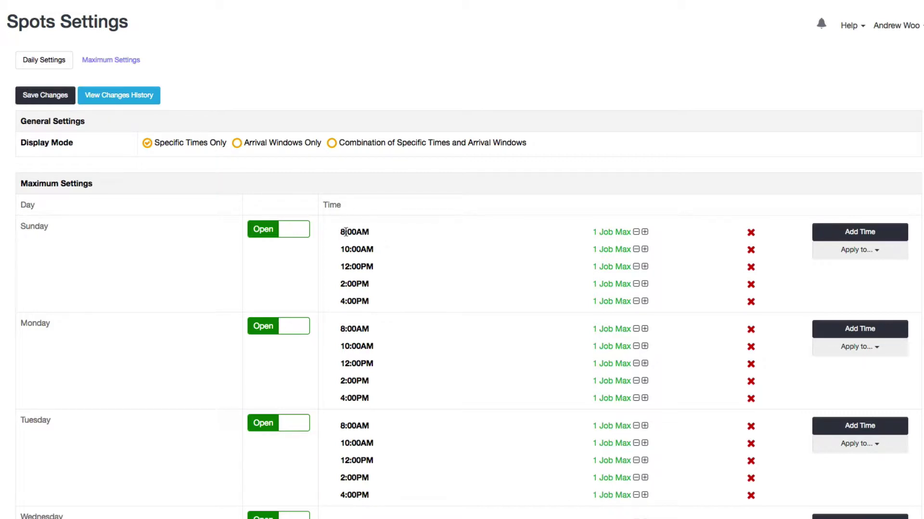
{"action": "left_click", "coordinate": [332, 143]}
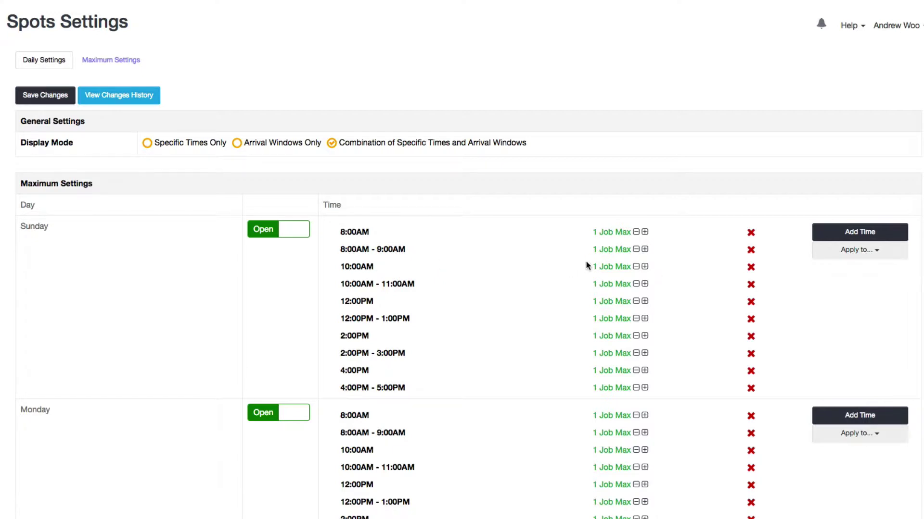
Step: Remove Sunday's 8:00AM-9:00AM, 10:00AM, 12:00PM, 2:00PM and 4:00PM slots
{"action": "left_click", "coordinate": [751, 250]}
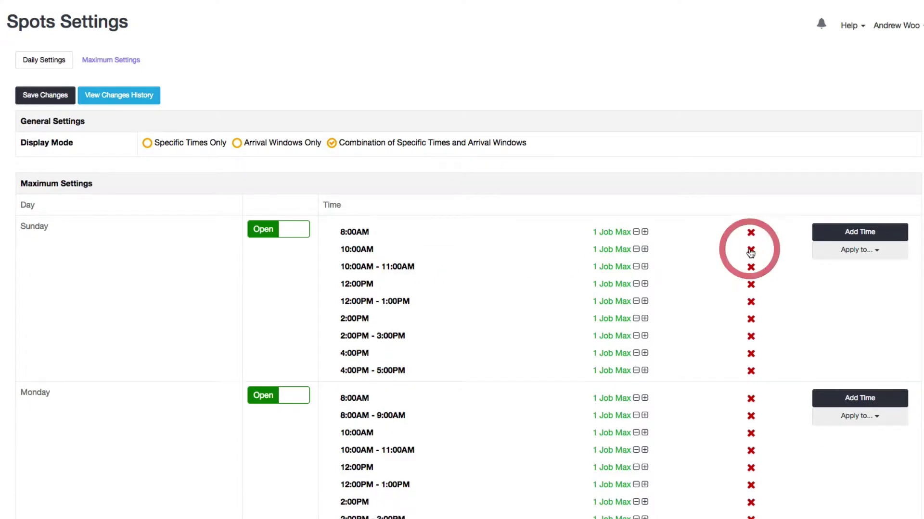
{"action": "left_click", "coordinate": [751, 250]}
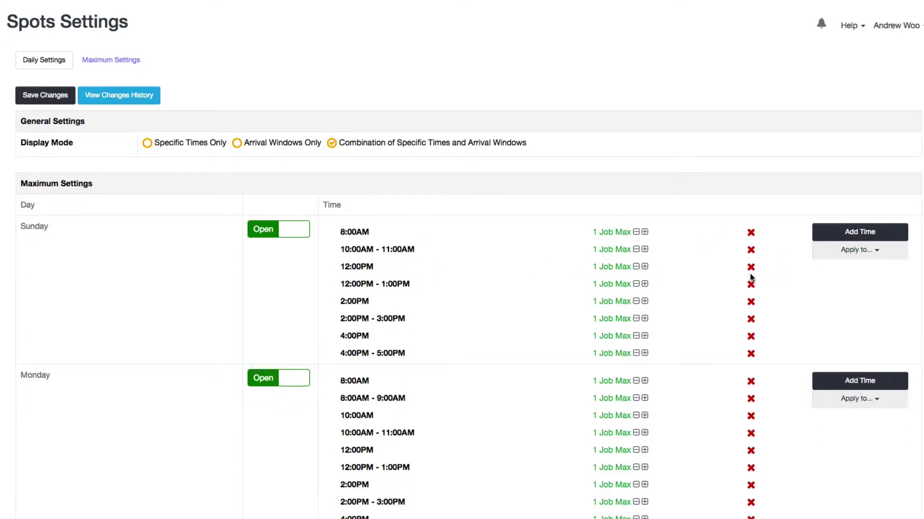
{"action": "left_click", "coordinate": [751, 267]}
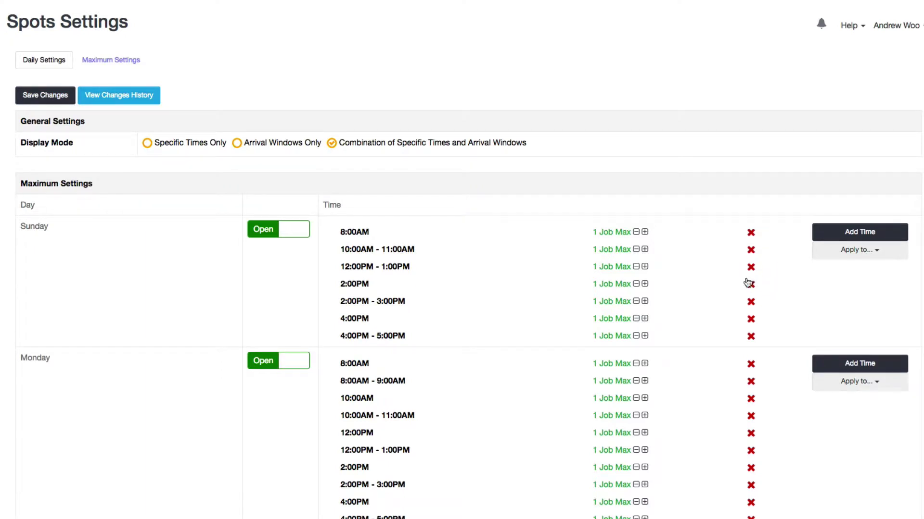
{"action": "left_click", "coordinate": [750, 285]}
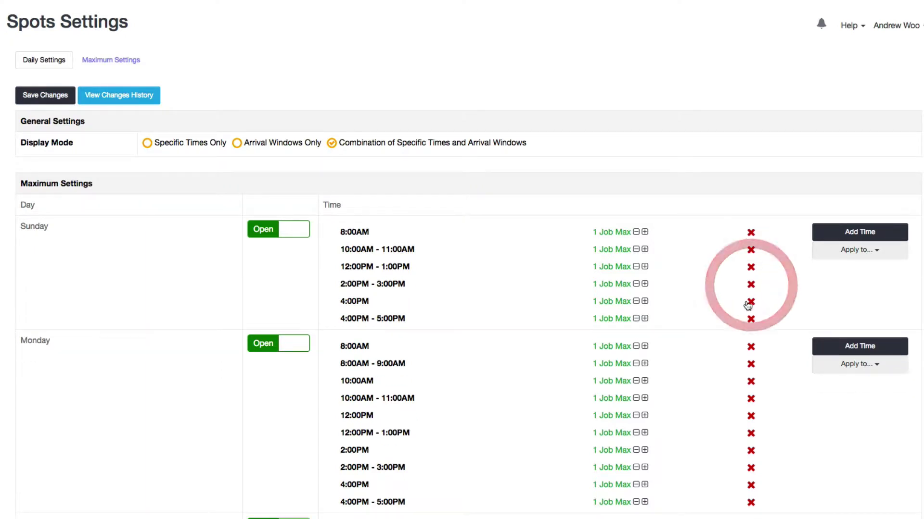
{"action": "left_click", "coordinate": [750, 303]}
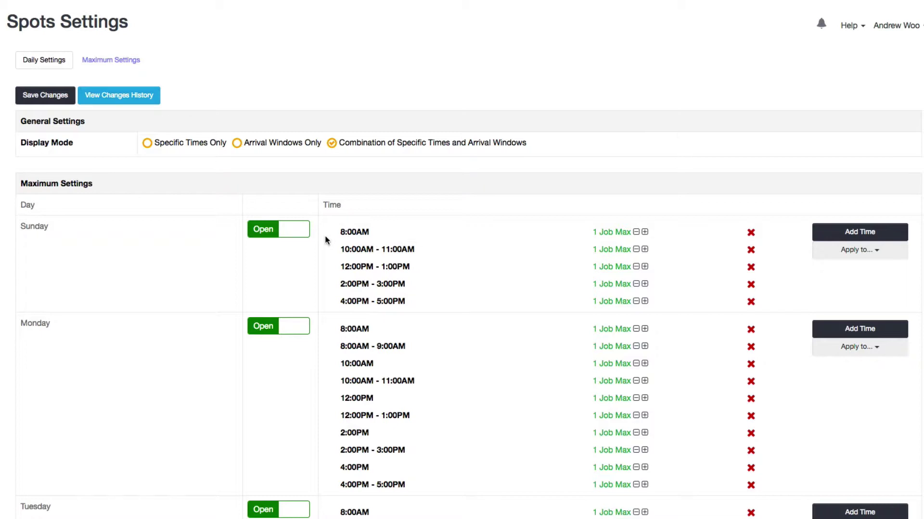
Step: Mark Saturday and Sunday as Closed
{"action": "left_click", "coordinate": [263, 326]}
{"action": "scroll", "coordinate": [265, 321], "scroll_direction": "down", "scroll_amount": 3}
{"action": "scroll", "coordinate": [265, 322], "scroll_direction": "down", "scroll_amount": 15}
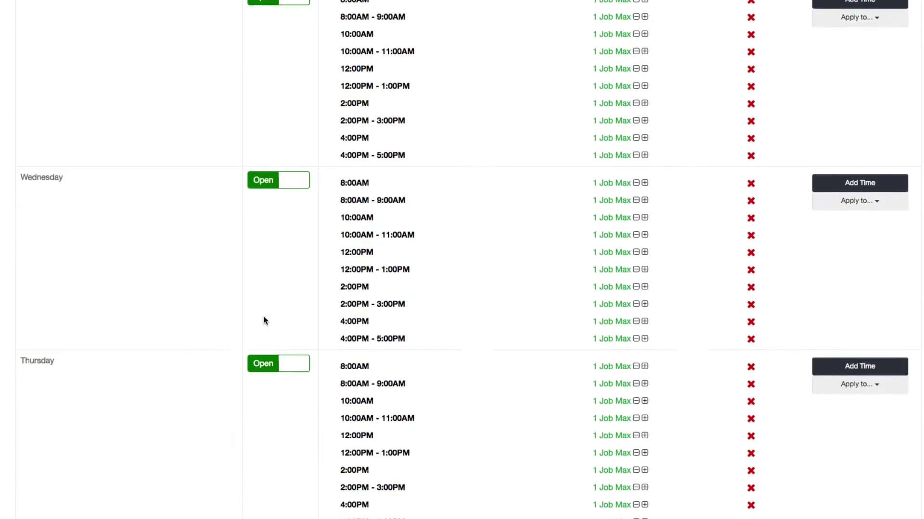
{"action": "left_click", "coordinate": [293, 452]}
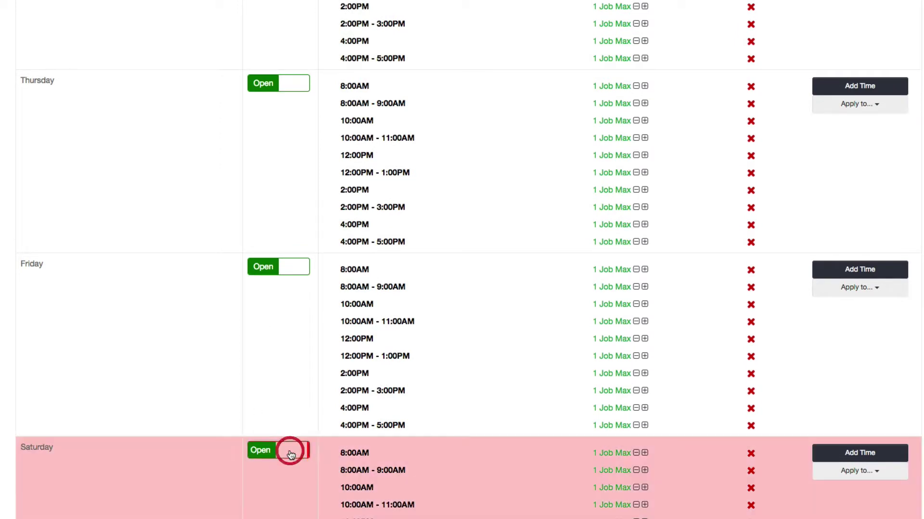
{"action": "scroll", "coordinate": [330, 461], "scroll_direction": "up", "scroll_amount": 20}
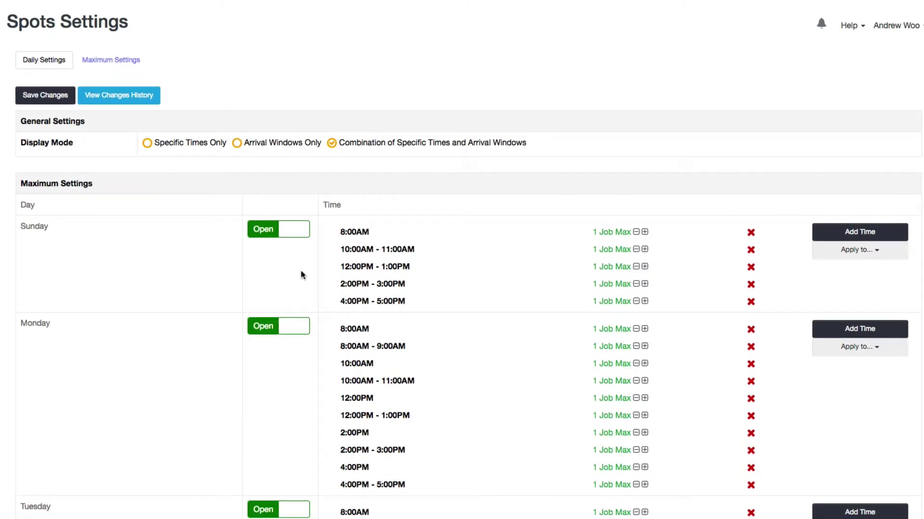
{"action": "left_click", "coordinate": [286, 231]}
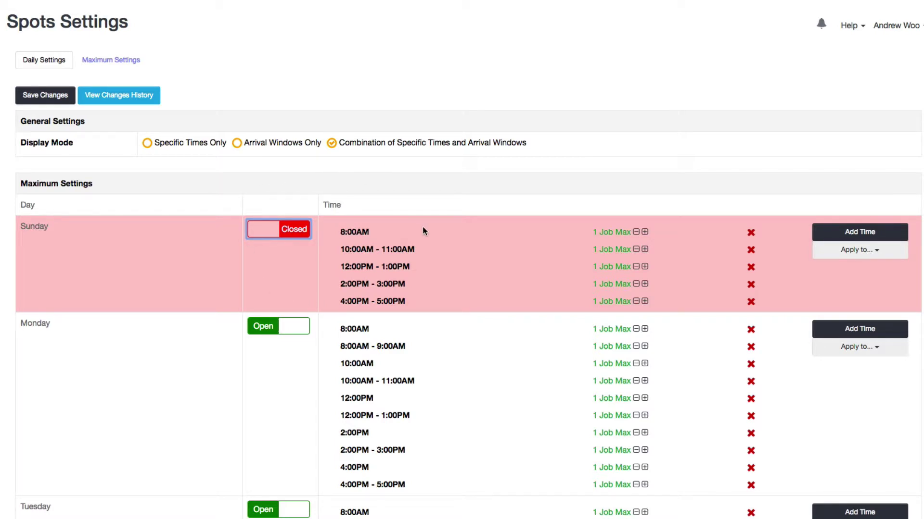
Step: Switch the display mode to Specific Times Only
{"action": "left_click", "coordinate": [162, 147]}
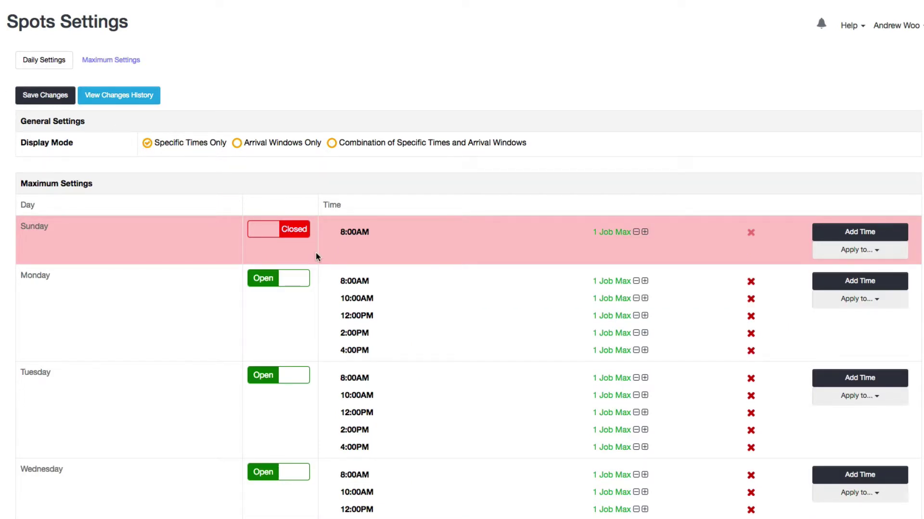
{"action": "scroll", "coordinate": [316, 253], "scroll_direction": "down", "scroll_amount": 2}
{"action": "scroll", "coordinate": [315, 257], "scroll_direction": "down", "scroll_amount": 1}
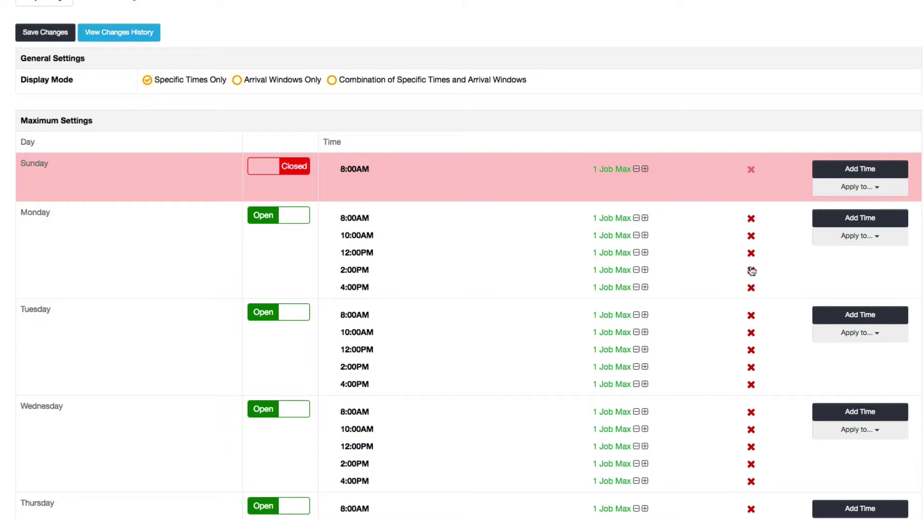
Step: Delete Monday's 12:00PM, 2:00PM and 4:00PM time slots
{"action": "left_click", "coordinate": [751, 253]}
{"action": "left_click", "coordinate": [750, 253]}
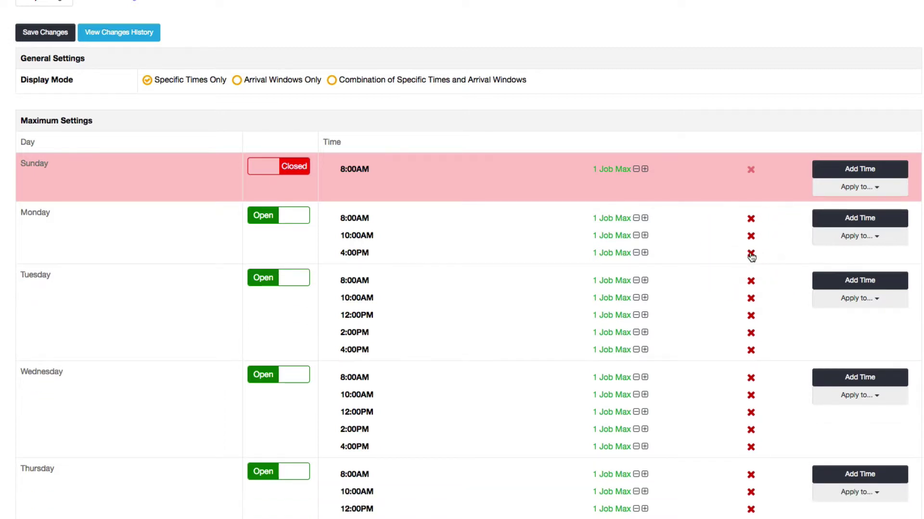
{"action": "left_click", "coordinate": [751, 253]}
Step: Apply Monday's 8:00AM and 10:00AM slots to Friday as well
{"action": "left_click", "coordinate": [827, 239]}
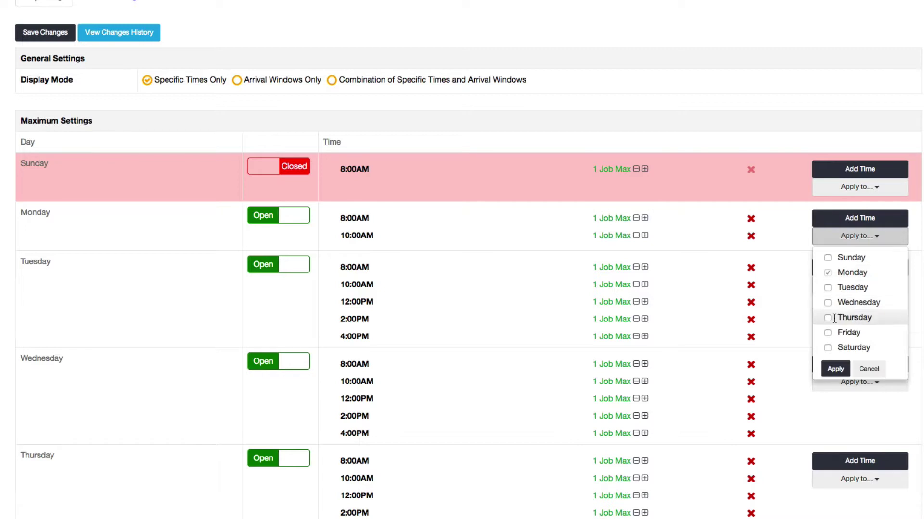
{"action": "left_click", "coordinate": [827, 332]}
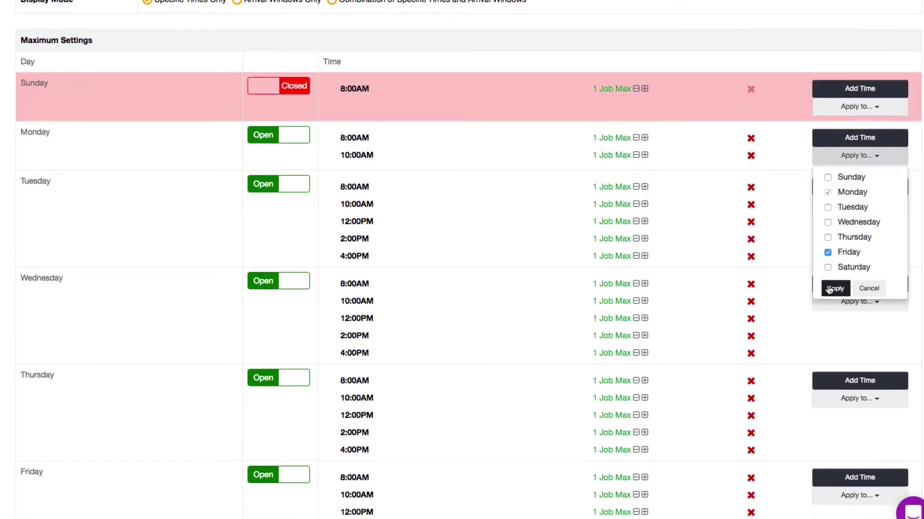
{"action": "left_click", "coordinate": [835, 339]}
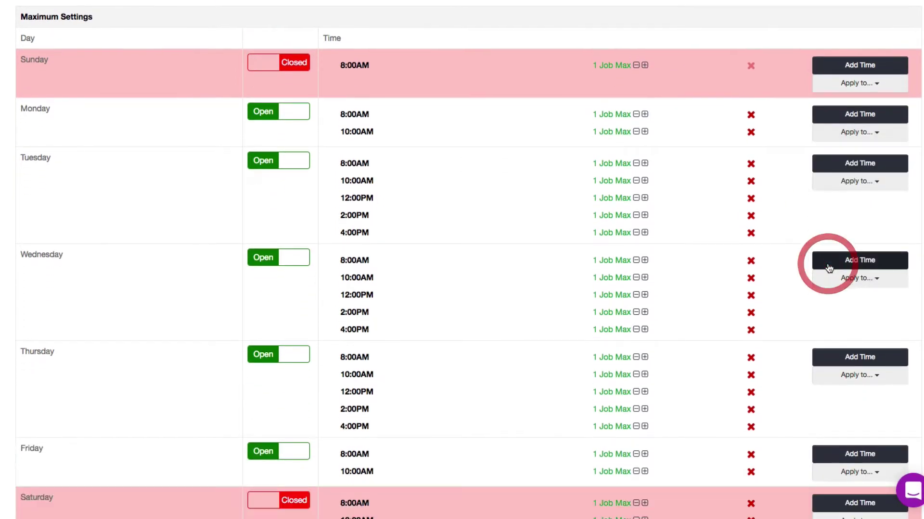
{"action": "scroll", "coordinate": [668, 182], "scroll_direction": "down", "scroll_amount": 1}
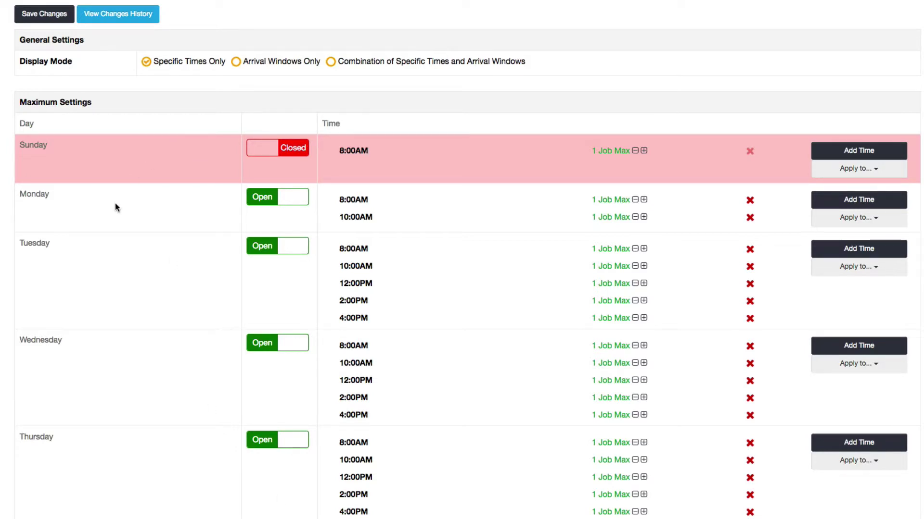
{"action": "scroll", "coordinate": [115, 202], "scroll_direction": "up", "scroll_amount": 2}
Step: Save the Monday/Friday slots, lower Tuesday 8:00AM to 0 jobs max, and save again
{"action": "left_click", "coordinate": [48, 85]}
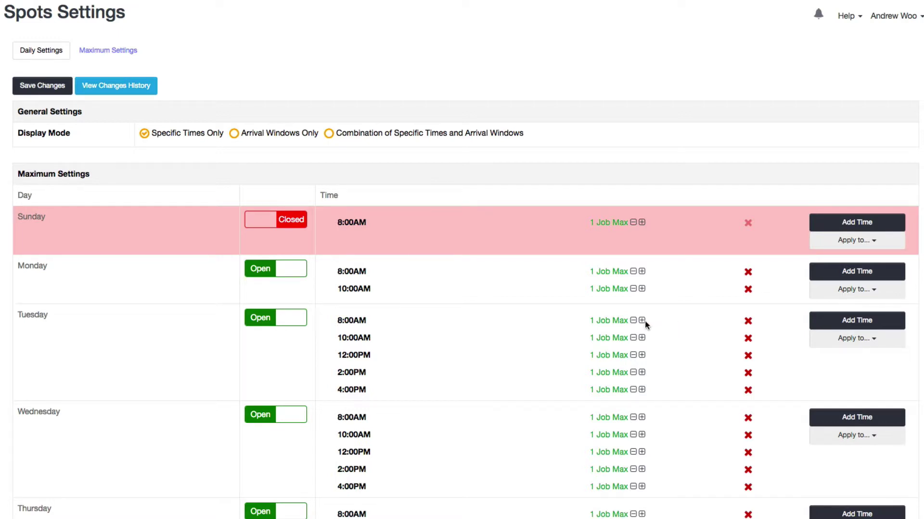
{"action": "left_click", "coordinate": [624, 318]}
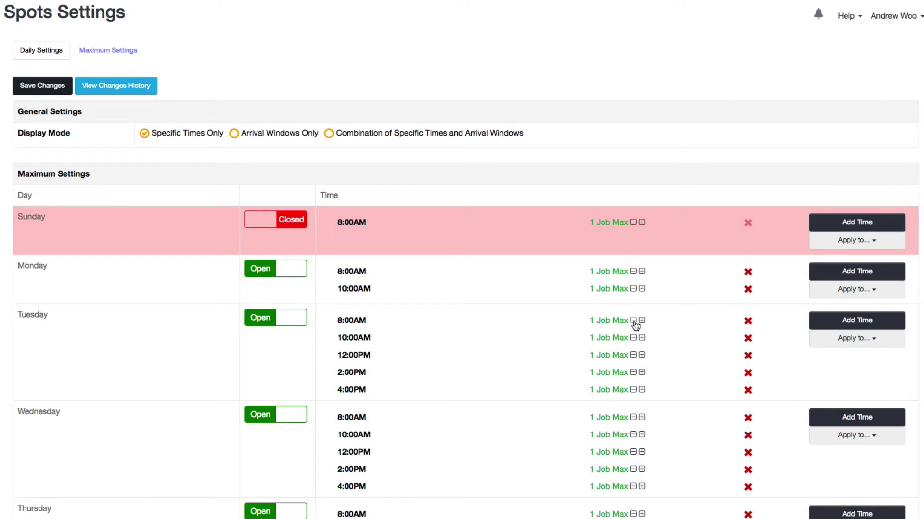
{"action": "left_click", "coordinate": [634, 321]}
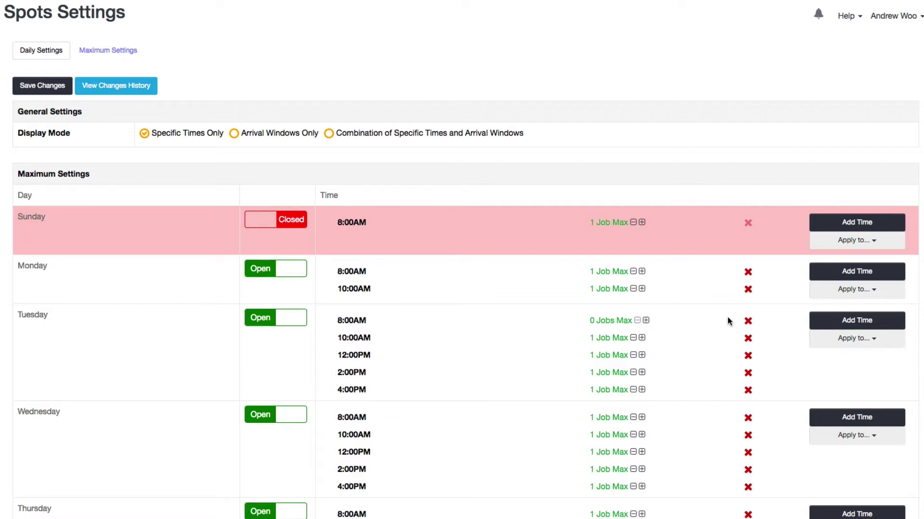
{"action": "left_click", "coordinate": [41, 91]}
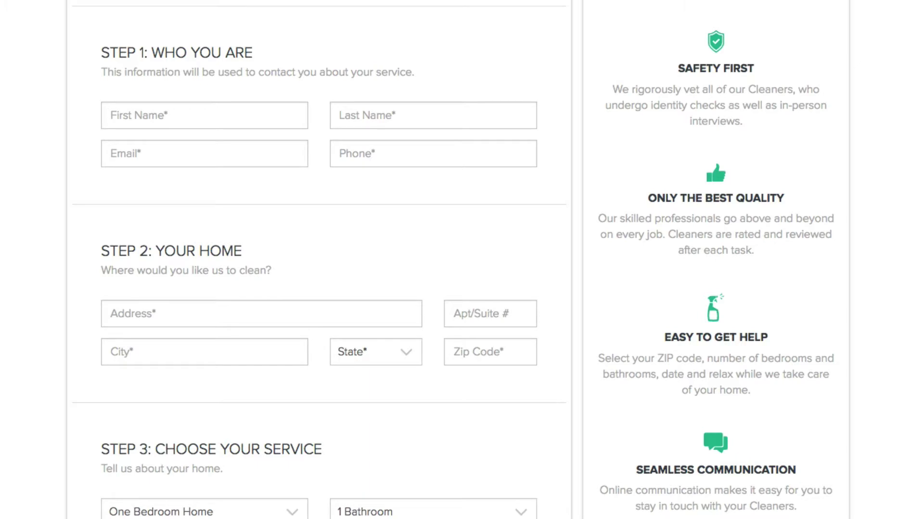
Step: On the booking form, pick April 21, 2017 and review the listed arrival times
{"action": "scroll", "coordinate": [317, 259], "scroll_direction": "down", "scroll_amount": 15}
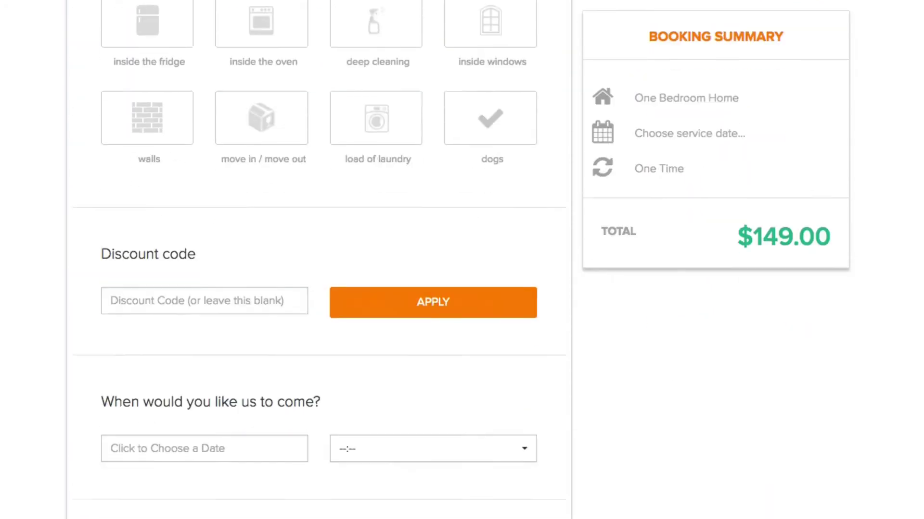
{"action": "scroll", "coordinate": [317, 260], "scroll_direction": "down", "scroll_amount": 4}
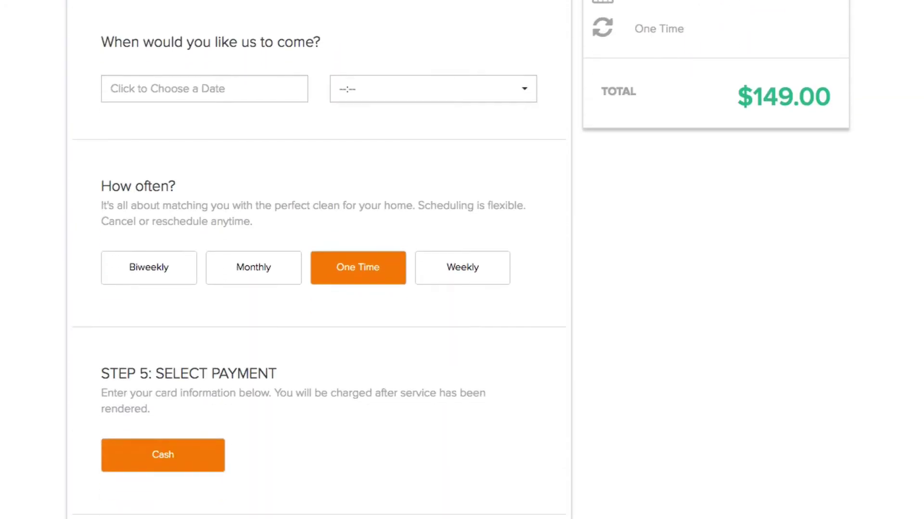
{"action": "left_click", "coordinate": [228, 95]}
{"action": "left_click", "coordinate": [250, 230]}
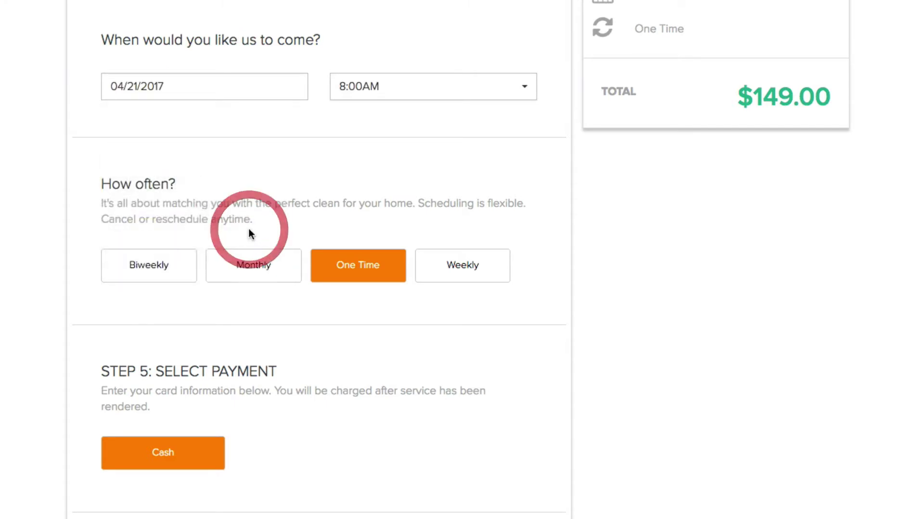
{"action": "left_click", "coordinate": [399, 86]}
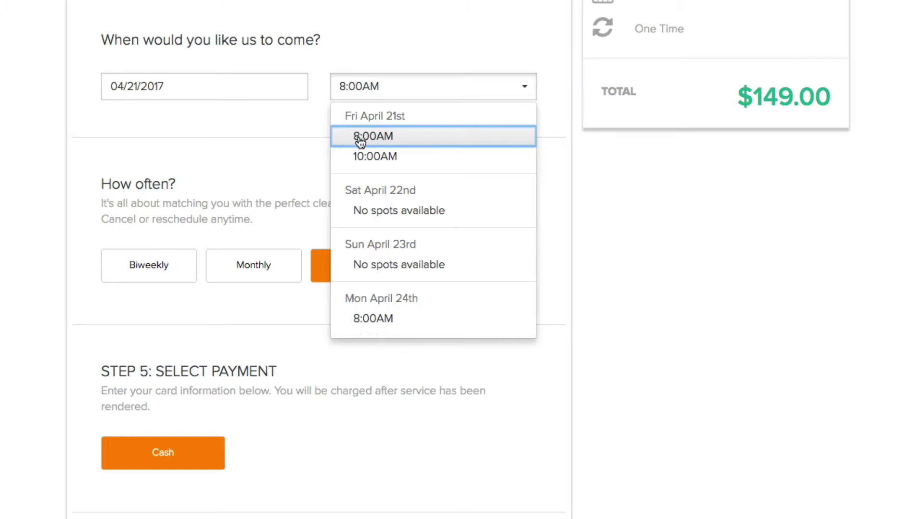
{"action": "scroll", "coordinate": [373, 157], "scroll_direction": "down", "scroll_amount": 1}
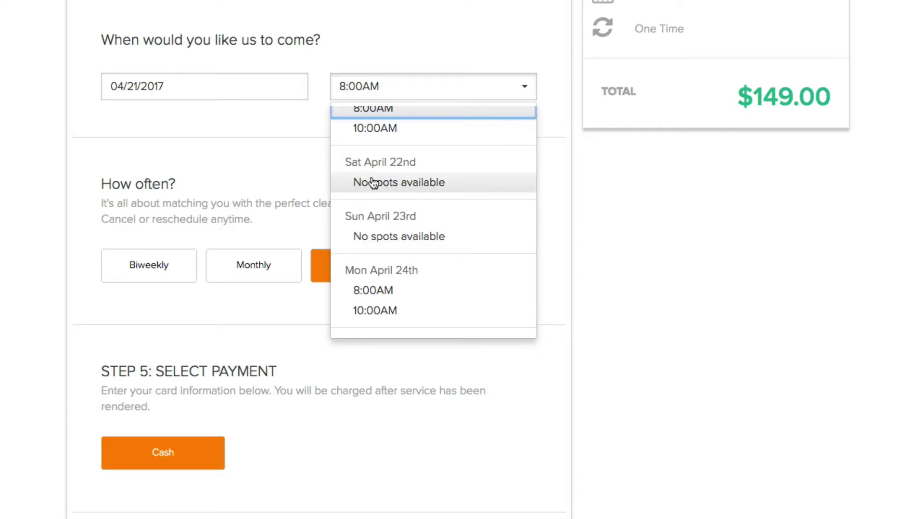
{"action": "scroll", "coordinate": [373, 183], "scroll_direction": "down", "scroll_amount": 1}
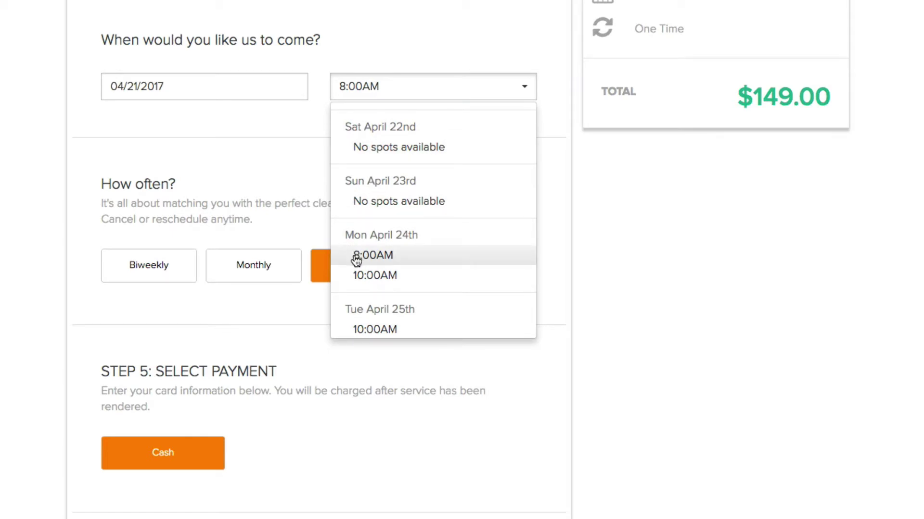
{"action": "scroll", "coordinate": [423, 276], "scroll_direction": "down", "scroll_amount": 3}
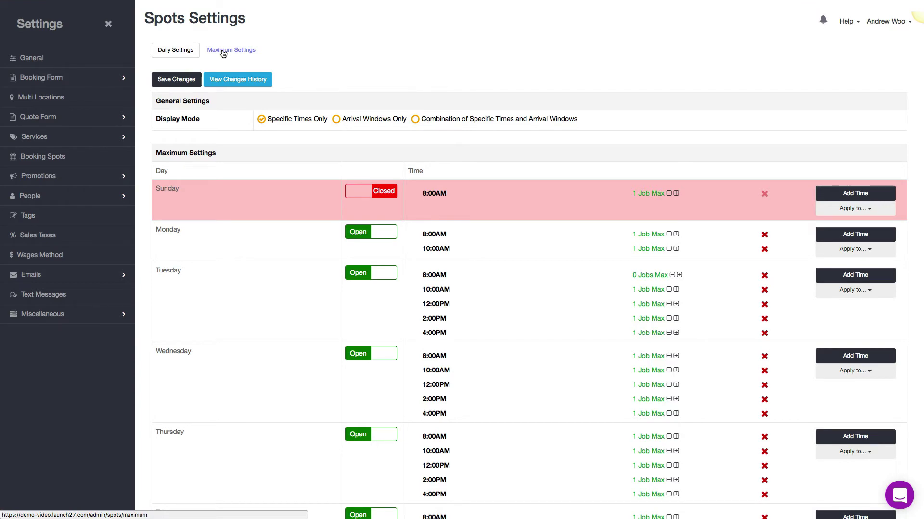
Step: In Daily Settings, lock Friday 04/21 10:00AM and save, confirming in the dialog
{"action": "left_click", "coordinate": [187, 49]}
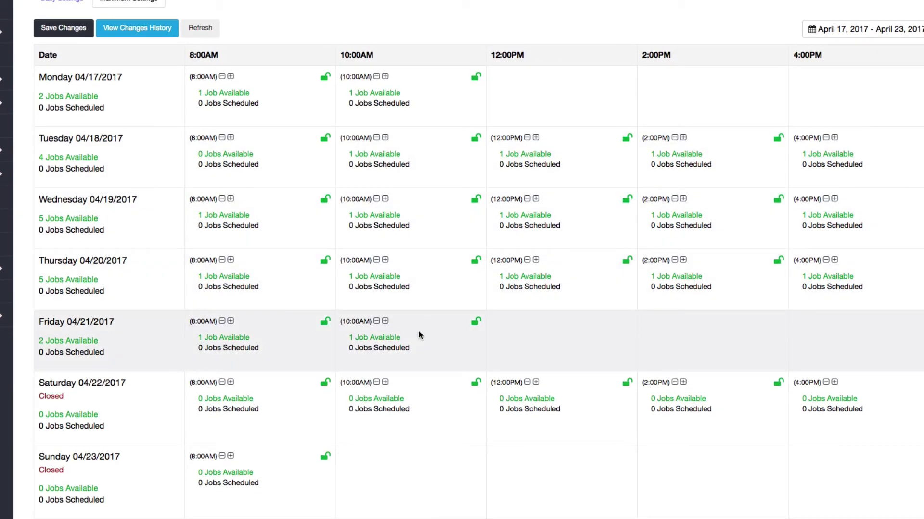
{"action": "left_click", "coordinate": [475, 325]}
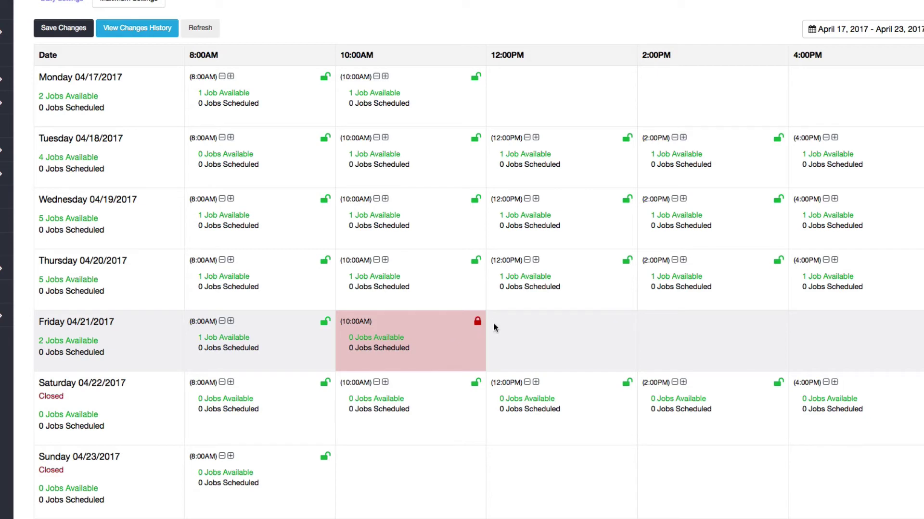
{"action": "left_click", "coordinate": [478, 321]}
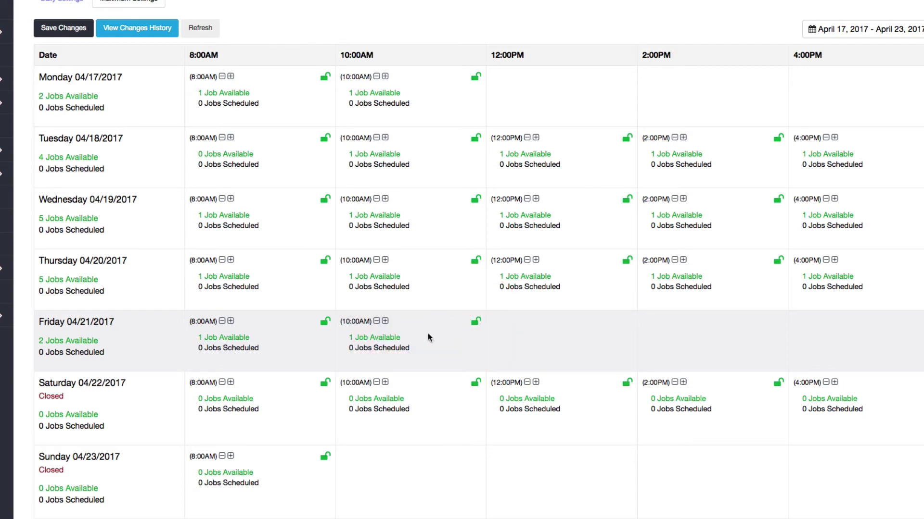
{"action": "left_click", "coordinate": [477, 322]}
{"action": "scroll", "coordinate": [478, 324], "scroll_direction": "down", "scroll_amount": 1}
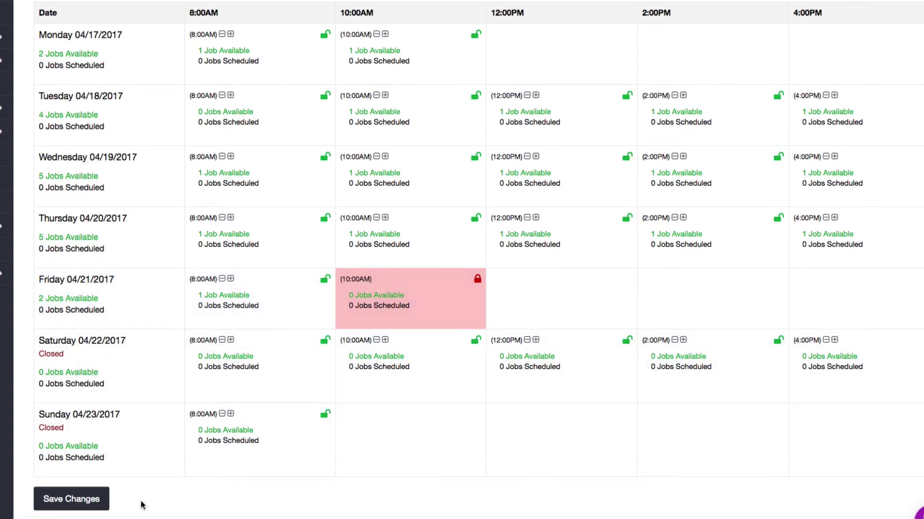
{"action": "left_click", "coordinate": [77, 501]}
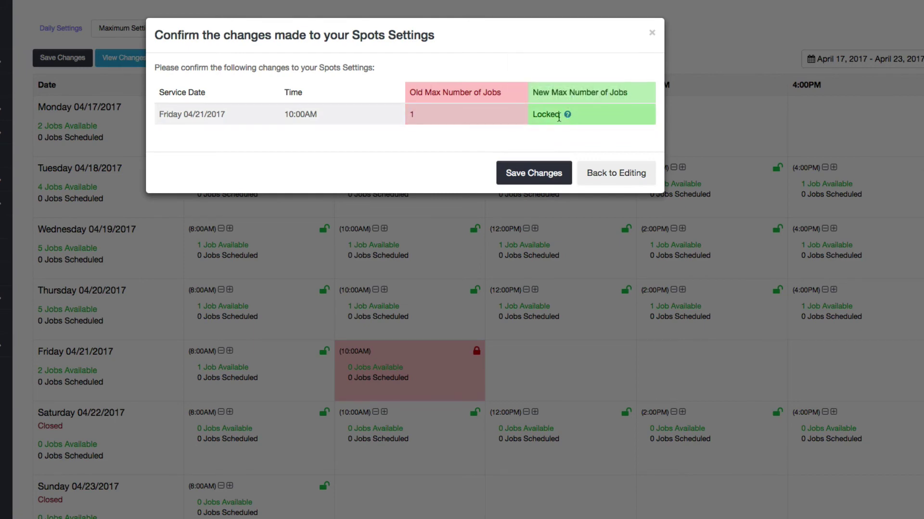
{"action": "left_click", "coordinate": [526, 172]}
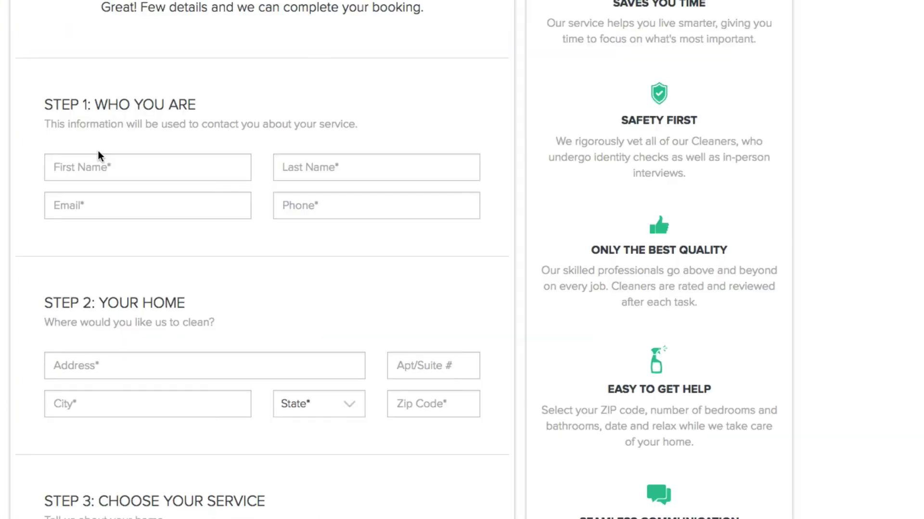
Step: Set the booking form's service date to 04/21/2017 and check Friday's only remaining arrival time, 8:00AM
{"action": "scroll", "coordinate": [97, 153], "scroll_direction": "down", "scroll_amount": 9}
{"action": "scroll", "coordinate": [97, 152], "scroll_direction": "down", "scroll_amount": 9}
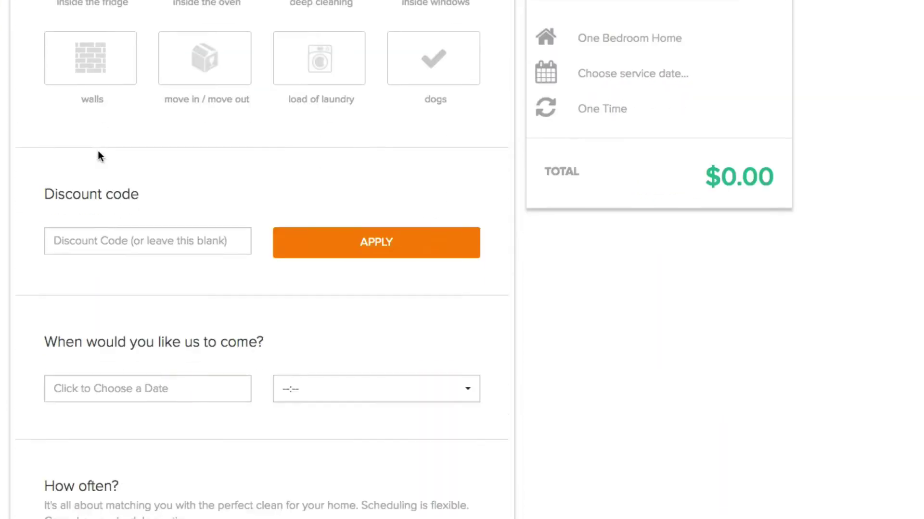
{"action": "left_click", "coordinate": [81, 302]}
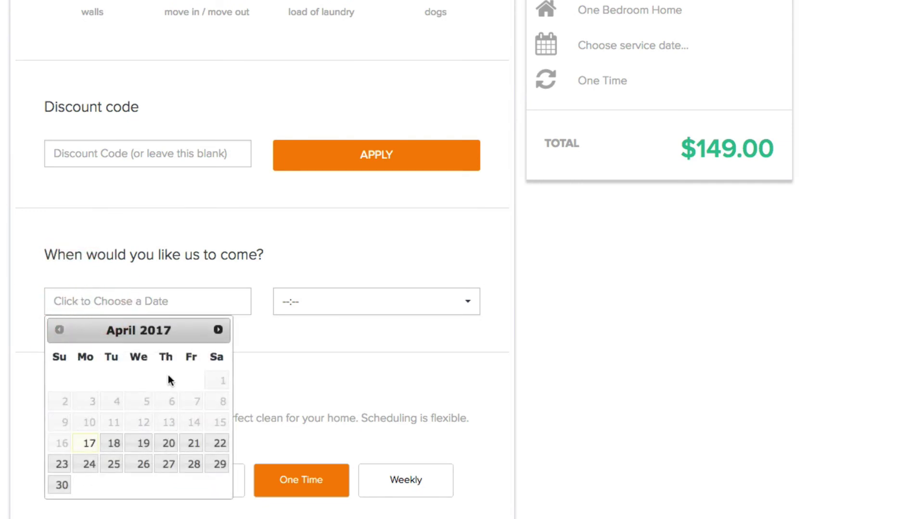
{"action": "left_click", "coordinate": [194, 444]}
{"action": "left_click", "coordinate": [354, 303]}
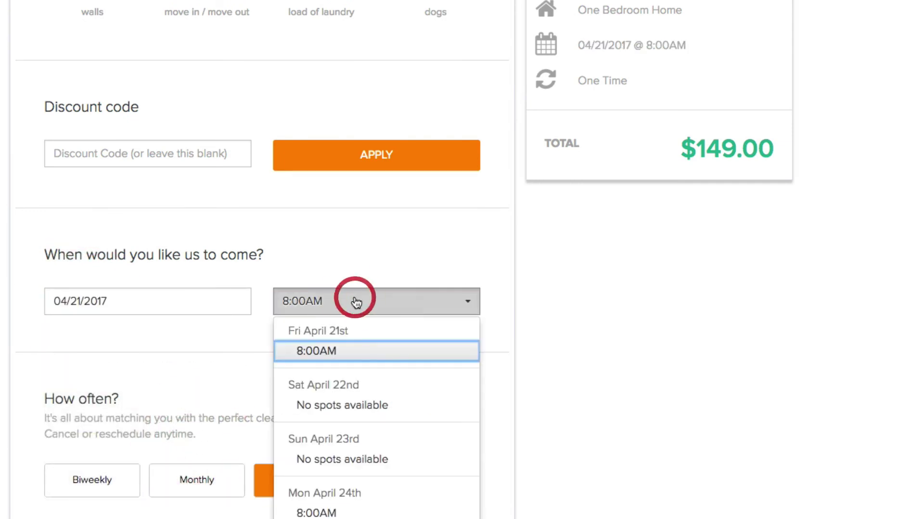